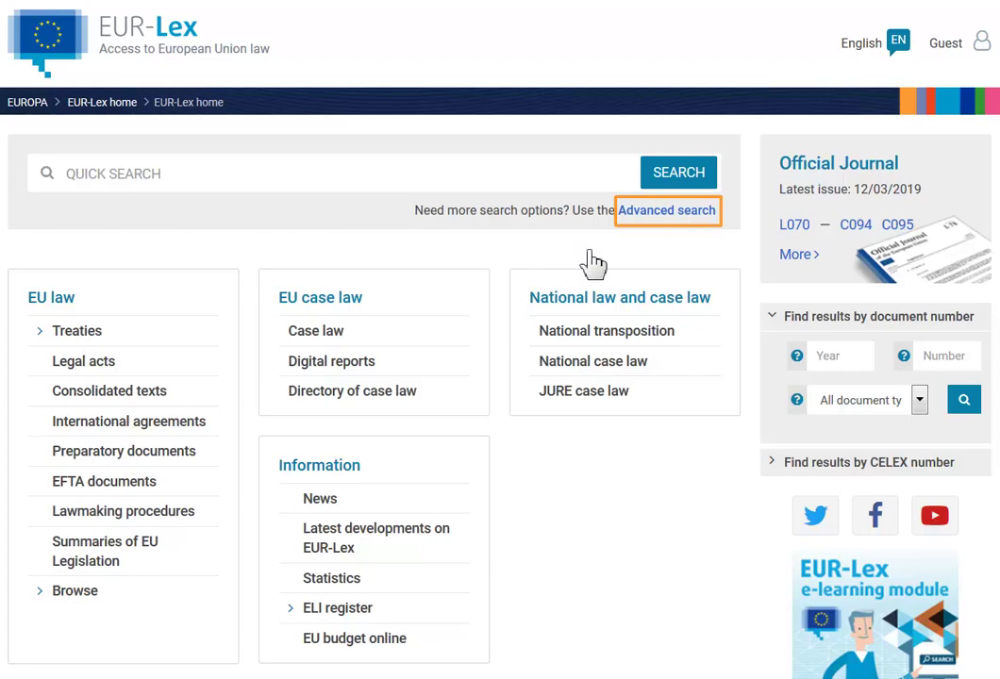
- Open the advanced search form and view the collection list, keeping All documents
left_click(667, 214)
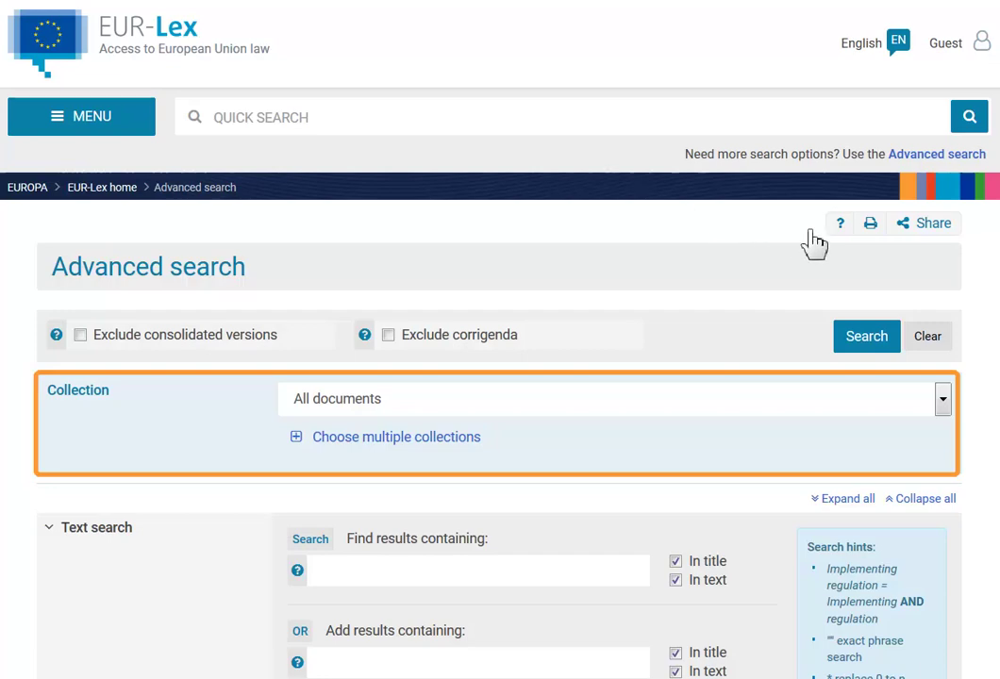
left_click(942, 400)
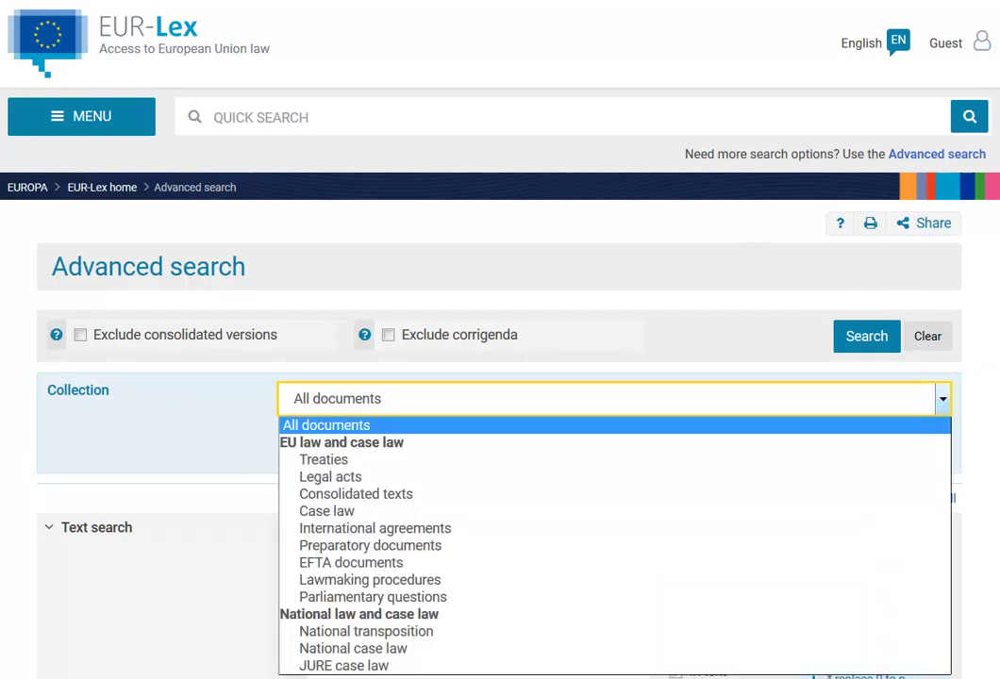
left_click(944, 411)
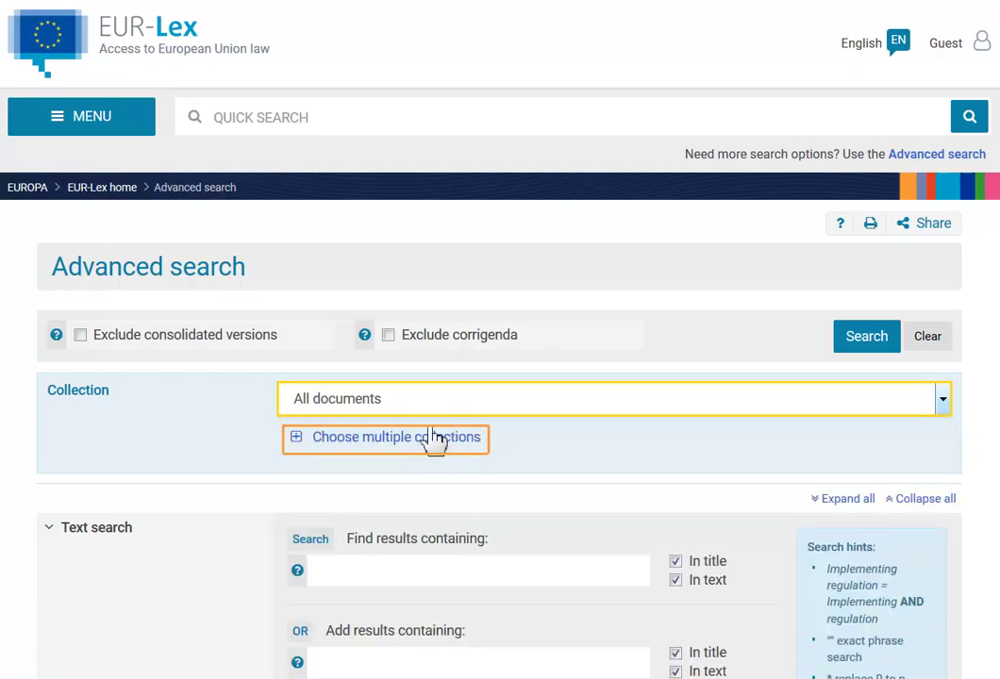
- Try multiple collections (Legal acts, International agreements, Preparatory documents), then return to single-collection mode
left_click(378, 448)
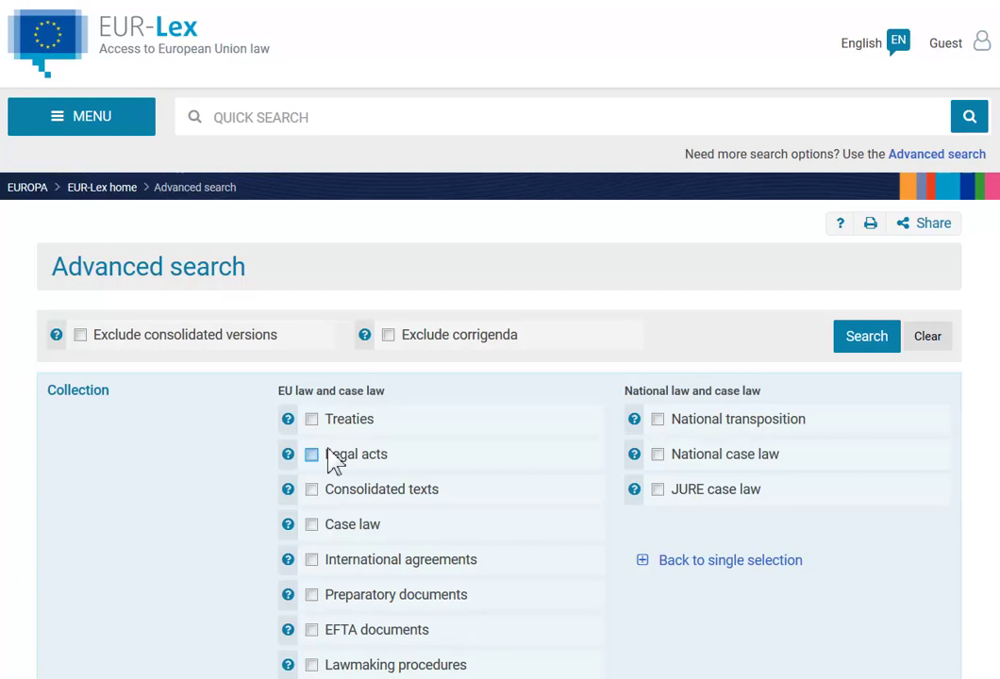
left_click(311, 455)
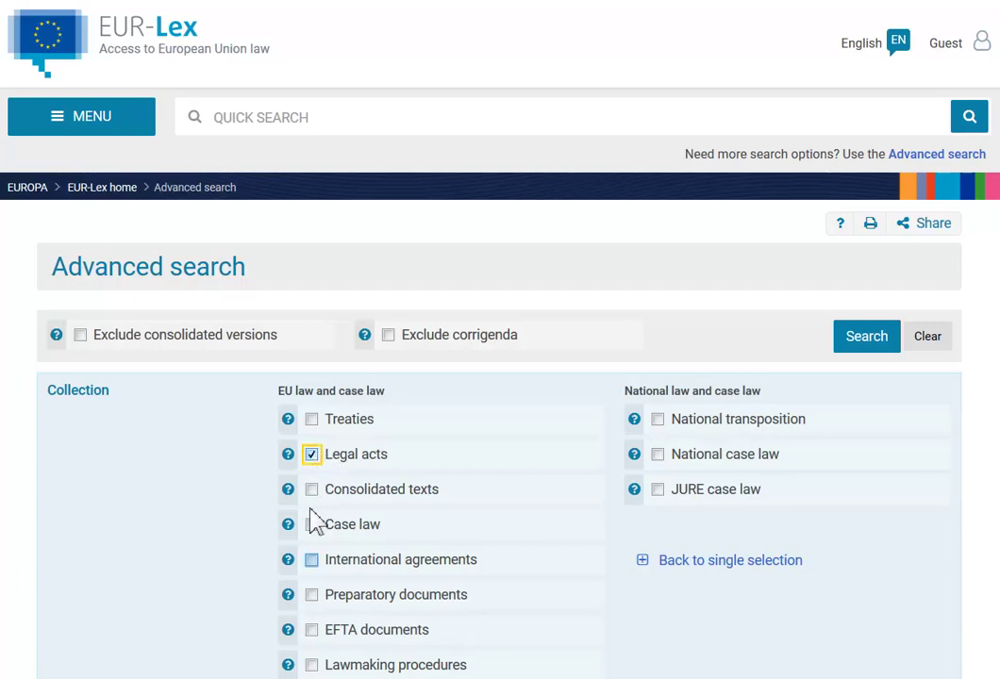
left_click(313, 560)
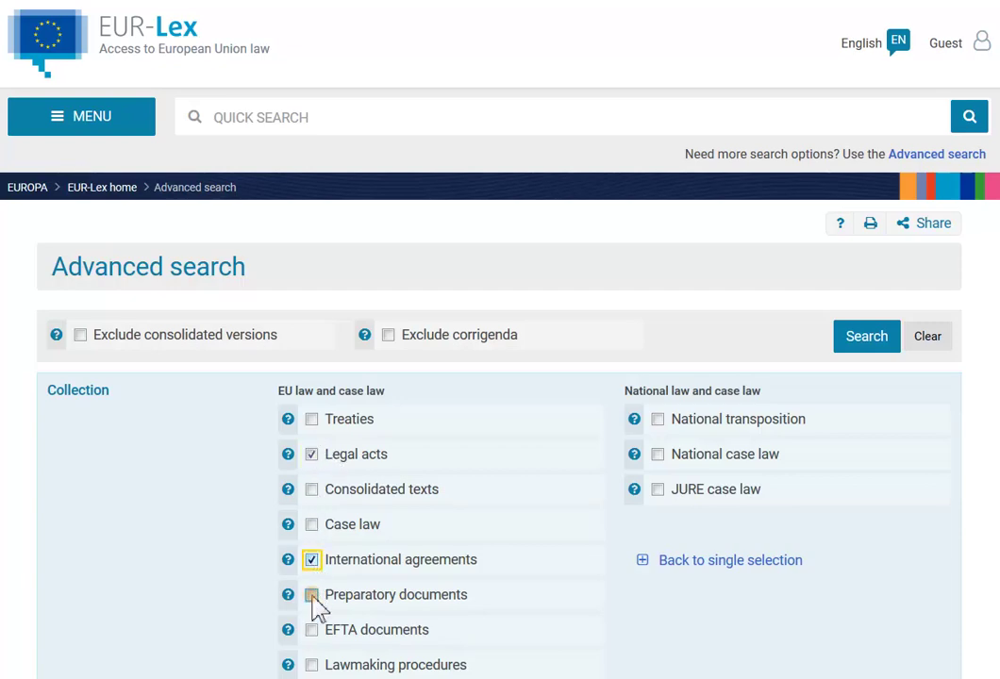
left_click(312, 595)
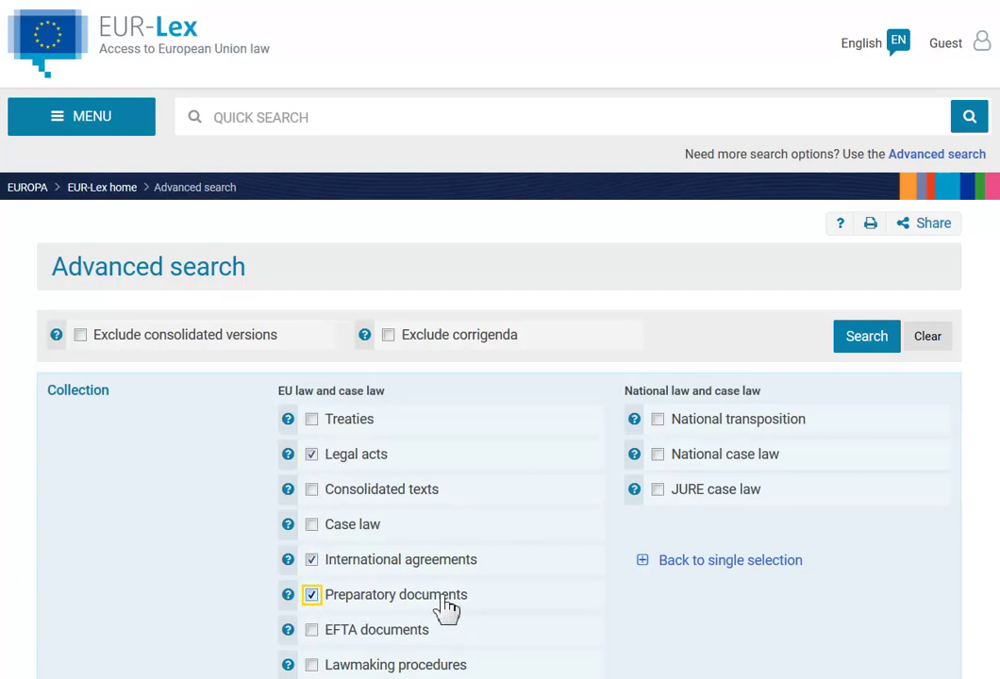
left_click(753, 563)
left_click(944, 412)
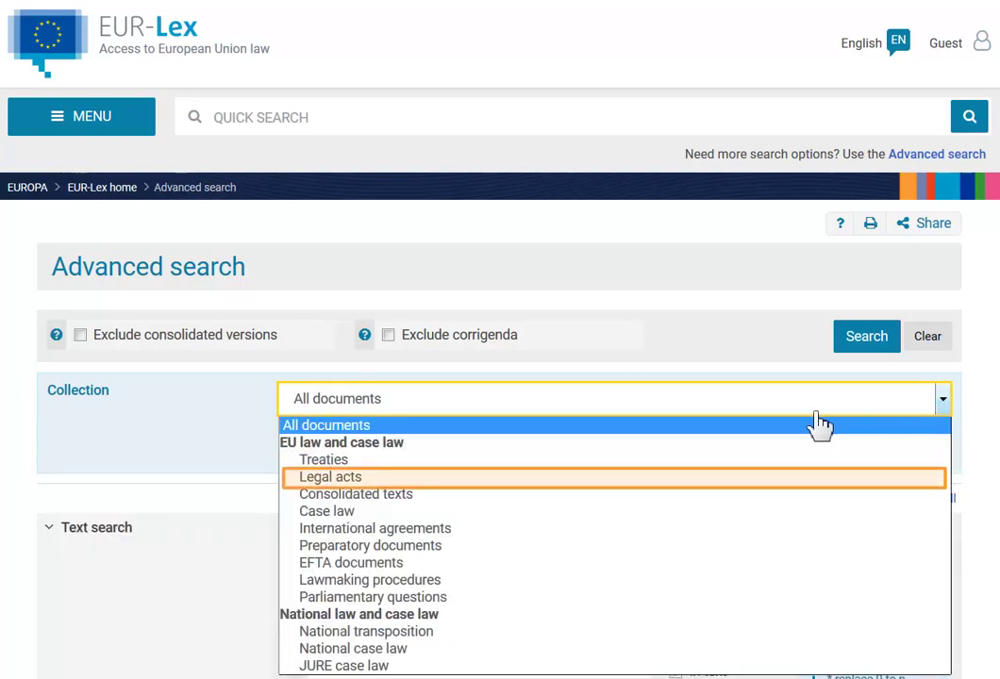
- Search Legal acts only, limited to legislation in force and basic acts, excluding corrigenda
left_click(424, 479)
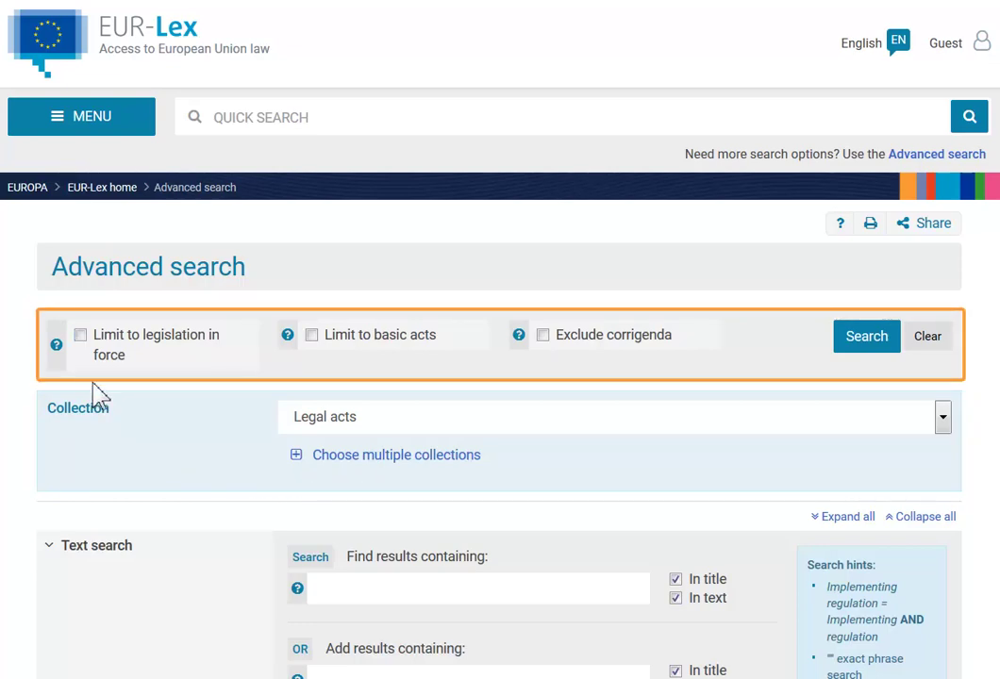
left_click(82, 338)
left_click(309, 337)
left_click(545, 337)
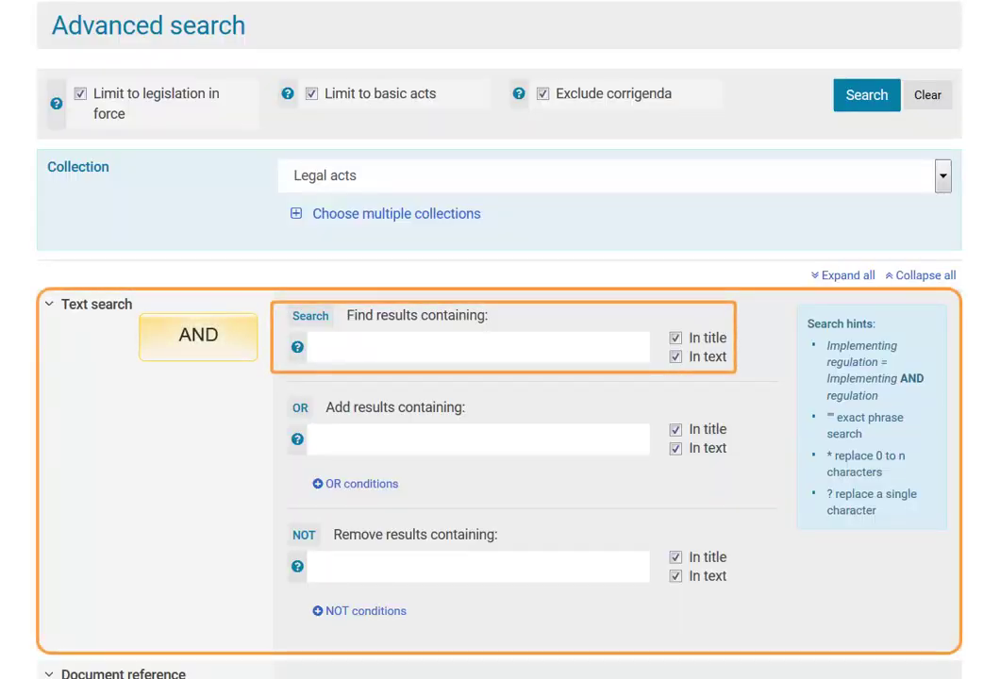
- Enter the quoted phrase "data protection" followed by passengers as the main search terms
type("data p")
type("rotection")
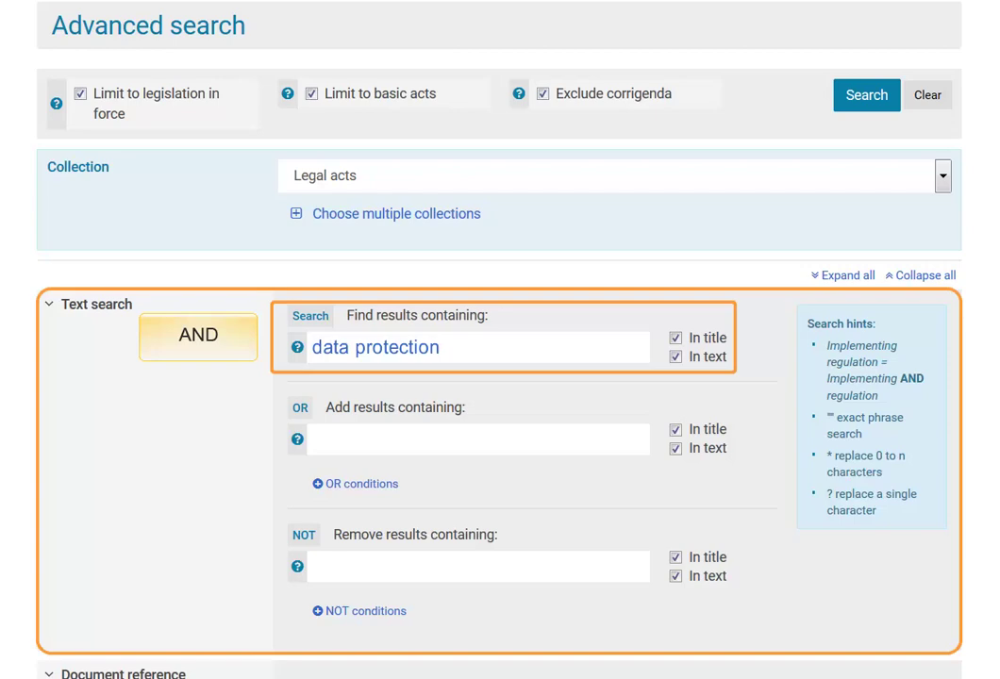
key("ctrl+a")
key("BackSpace")
type("\"data")
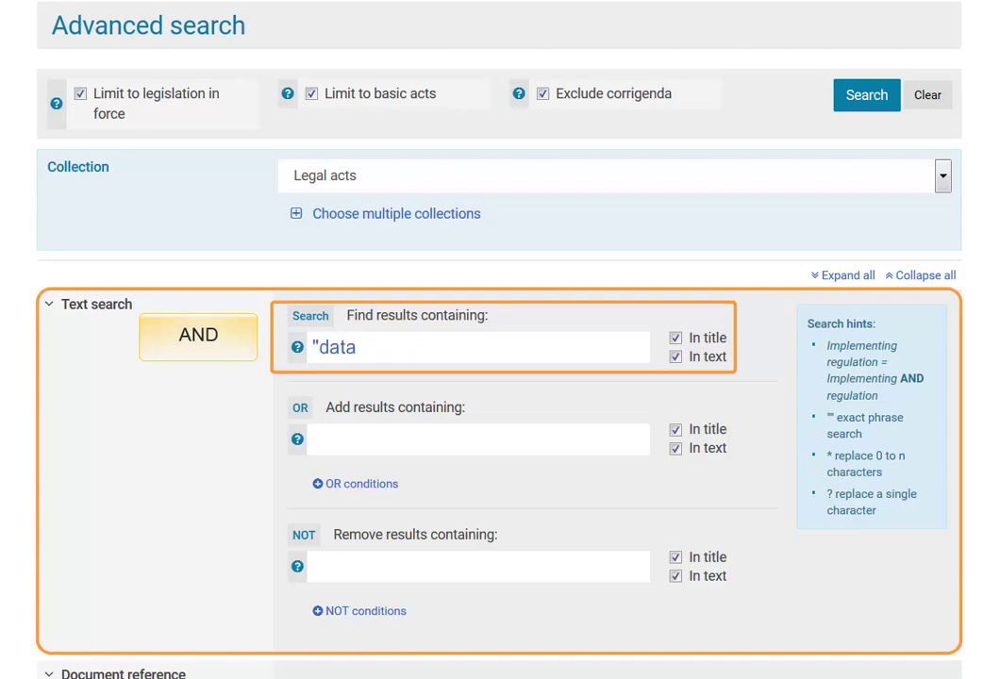
type(" protection\"")
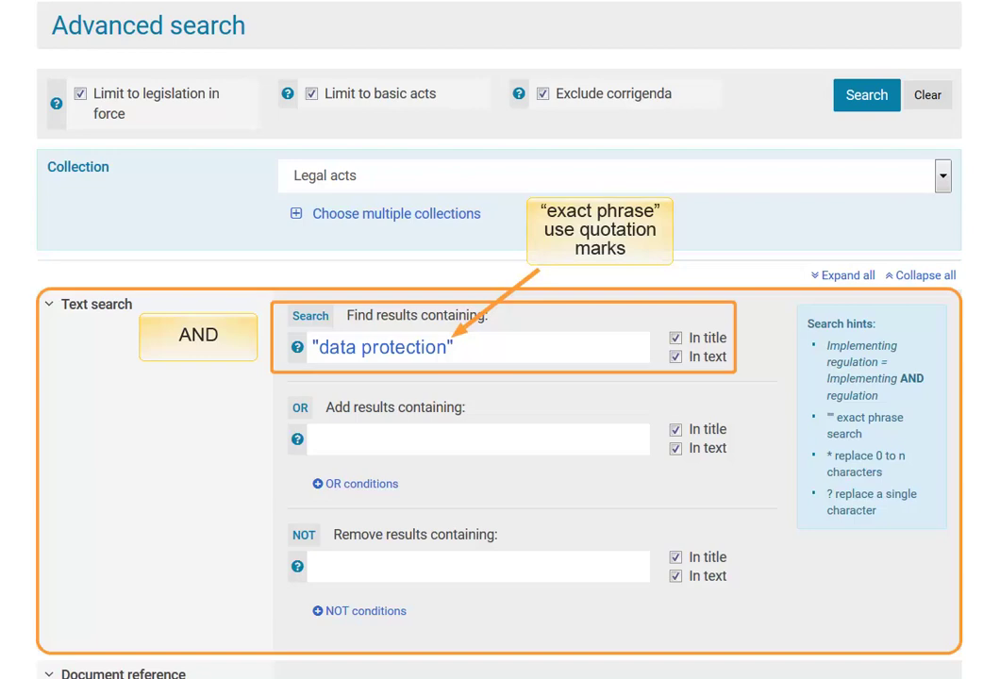
key("ctrl+a")
key("BackSpace")
type("\"dat")
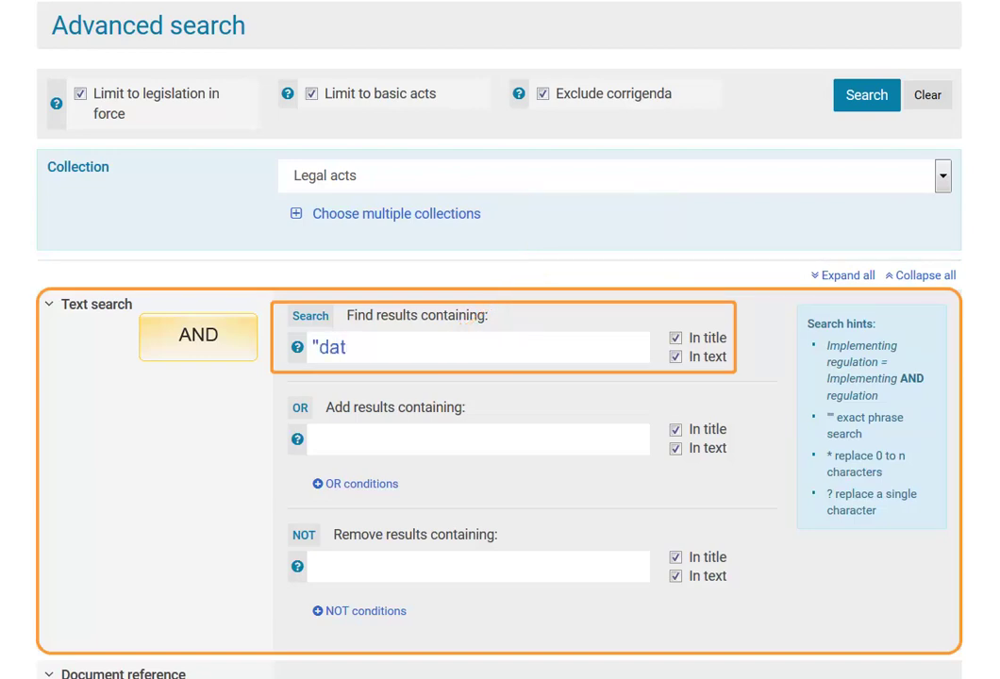
type("a protection\" passen")
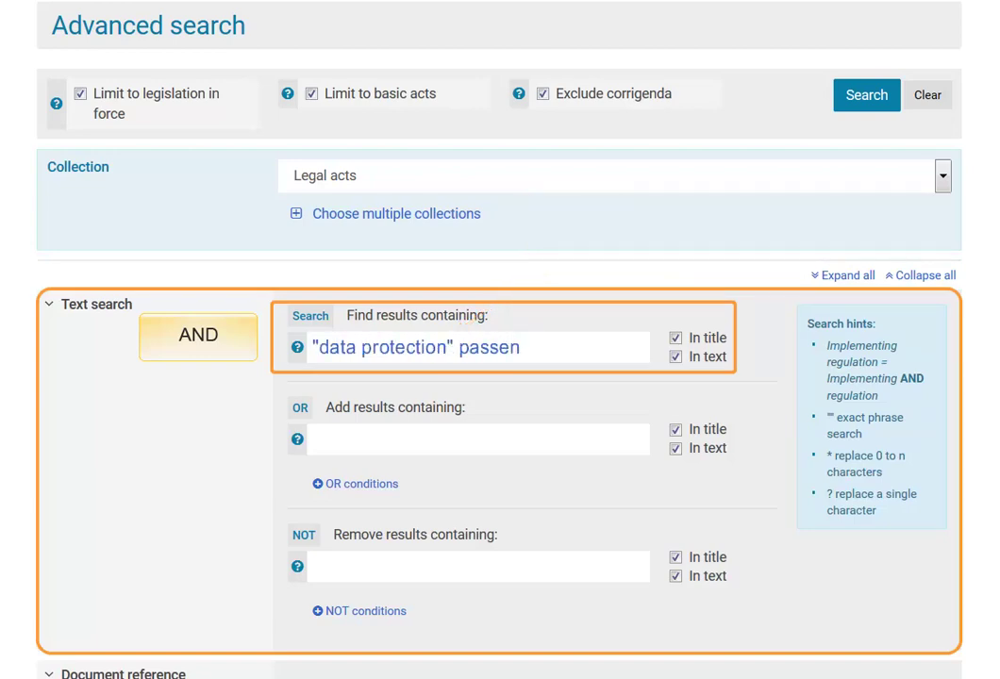
type("gers")
type("\"personal")
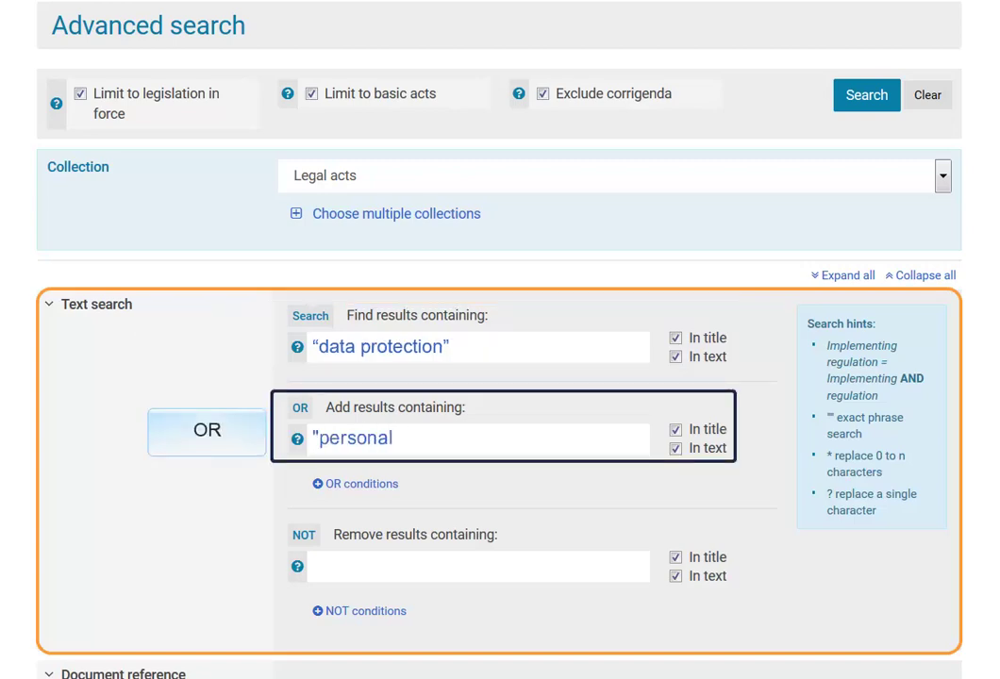
type(" data\"")
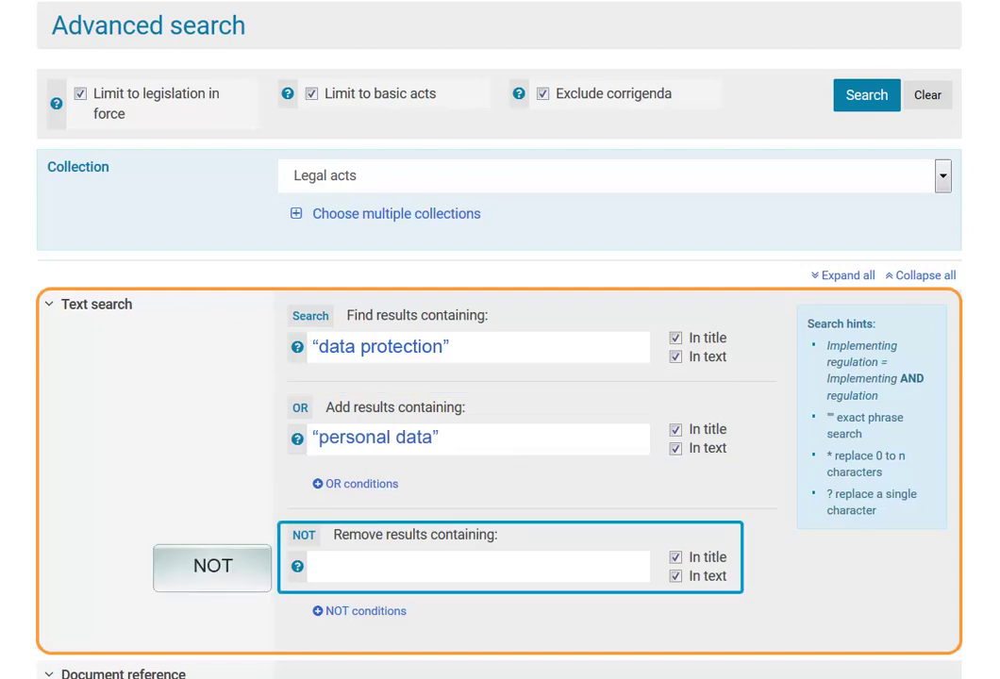
- Exclude results containing fingerprints from the "data protection" OR "personal data" search
type("fingerprints")
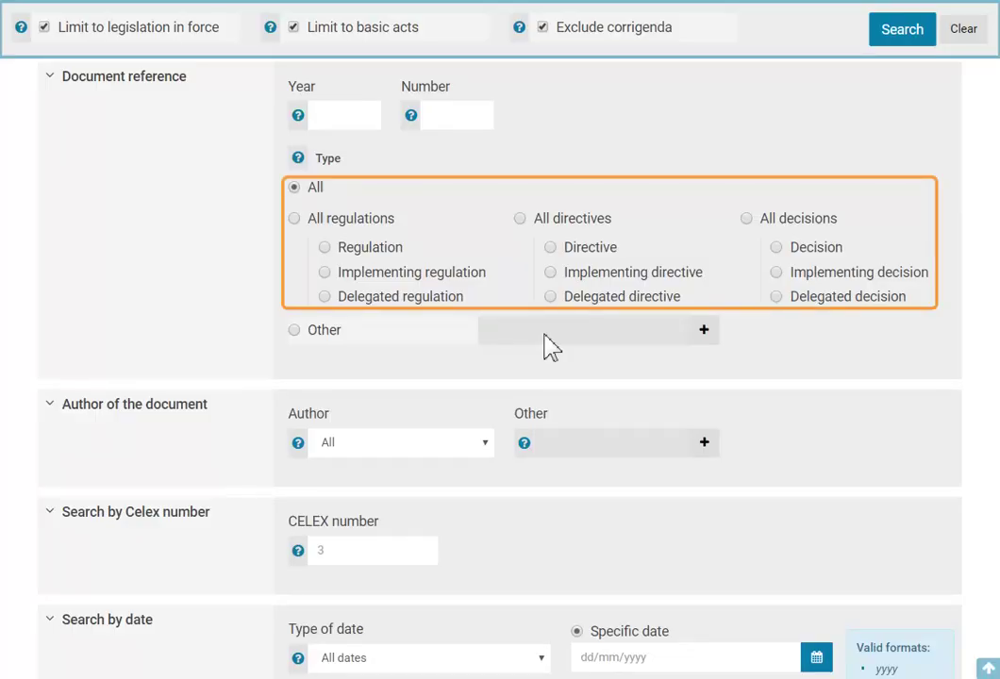
- Browse the Author and Other types of acts lists, then set the document type to Directive
left_click(483, 443)
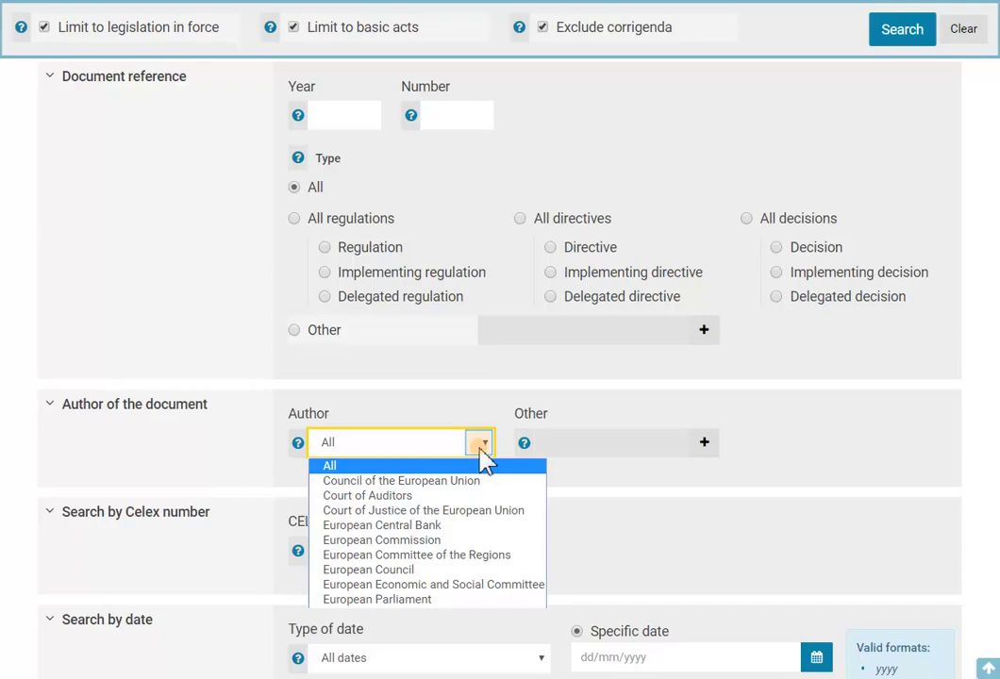
left_click(483, 461)
left_click(698, 344)
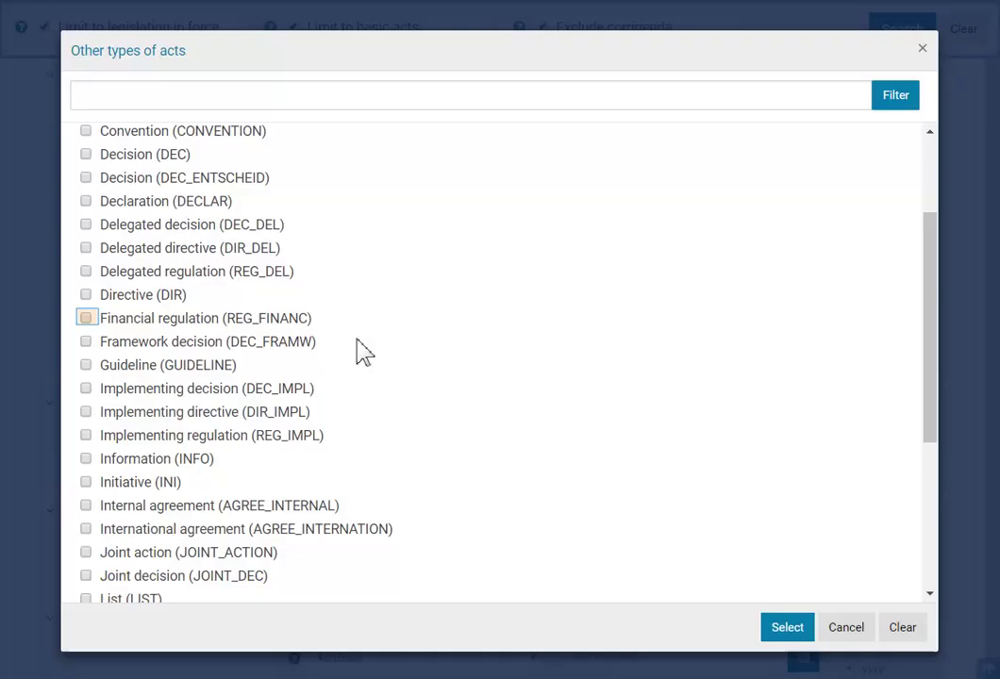
left_click(85, 318)
left_click(85, 341)
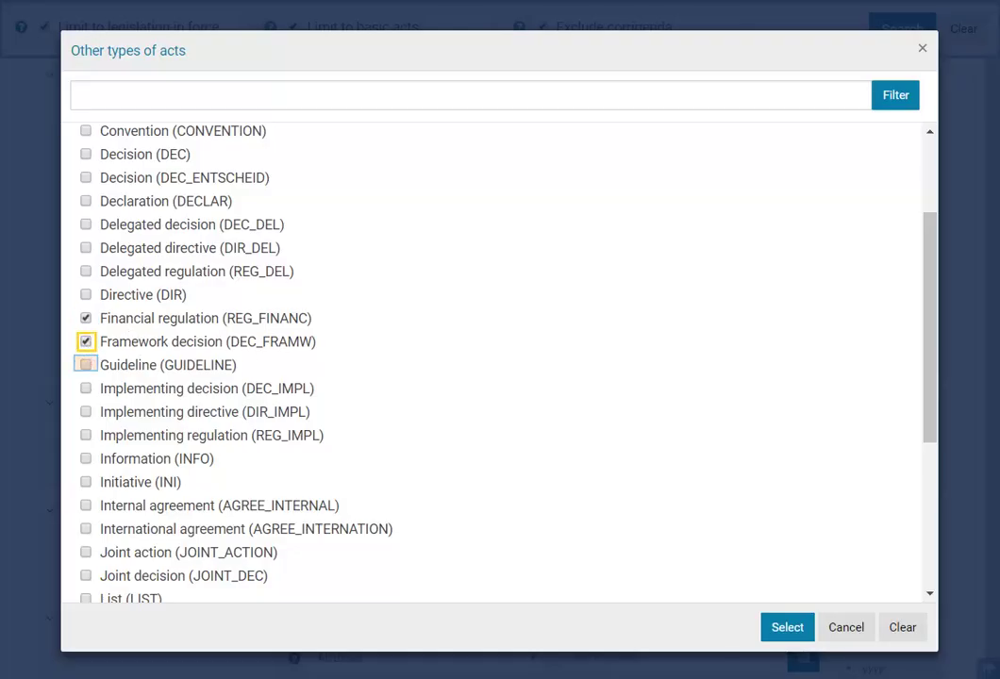
left_click(86, 365)
left_click(787, 628)
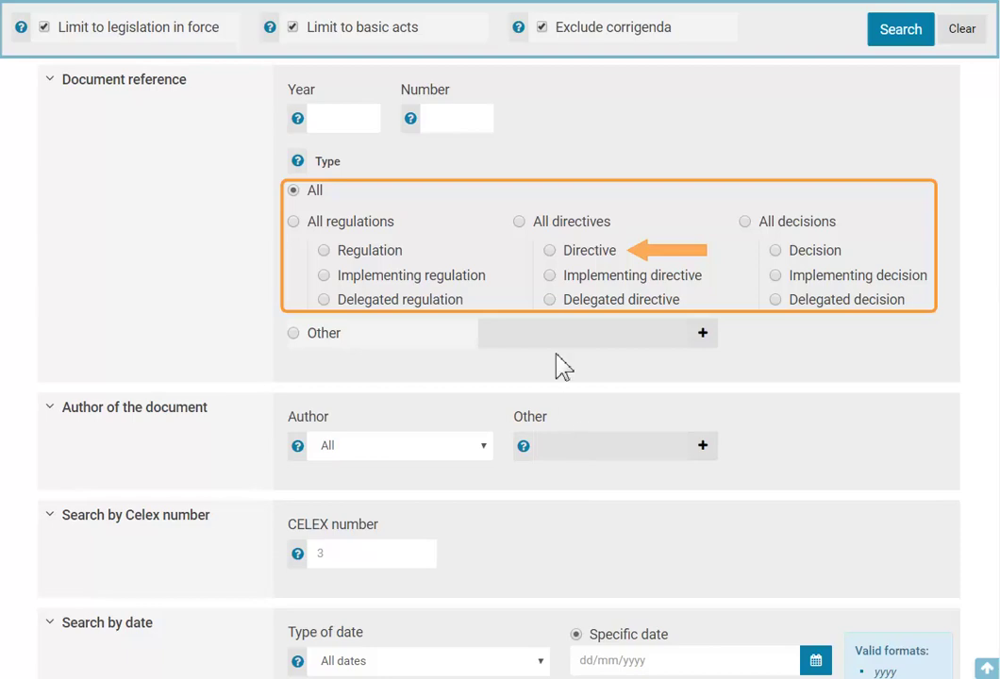
left_click(551, 251)
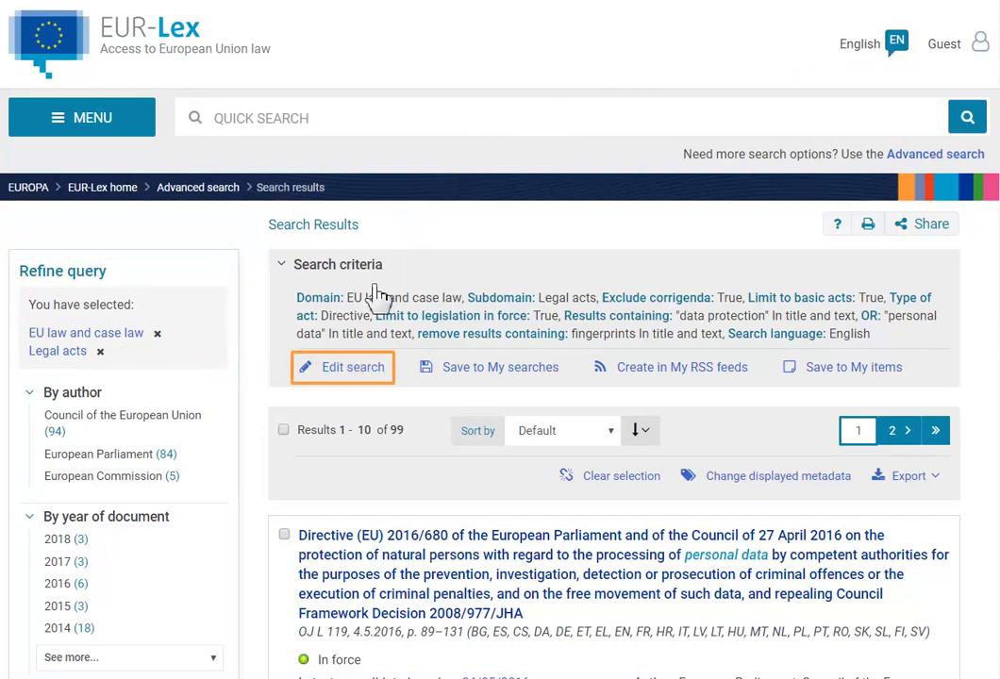
- Reopen the search criteria and set the date type to Date of document
left_click(368, 386)
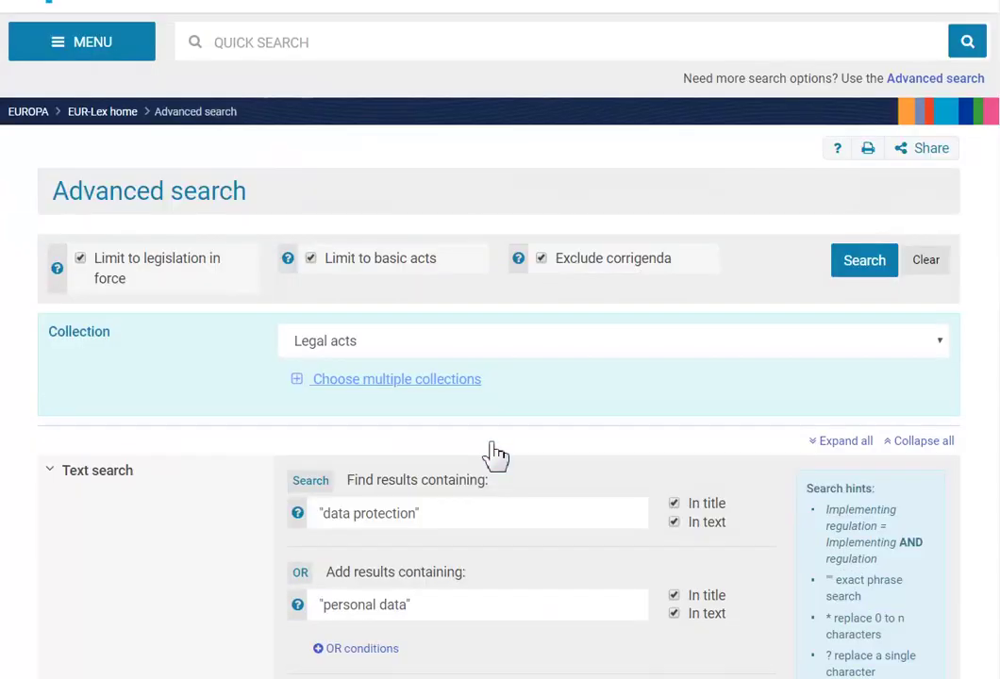
scroll(487, 458, "down", 3)
scroll(487, 458, "down", 2)
scroll(491, 458, "down", 3)
scroll(487, 458, "down", 1)
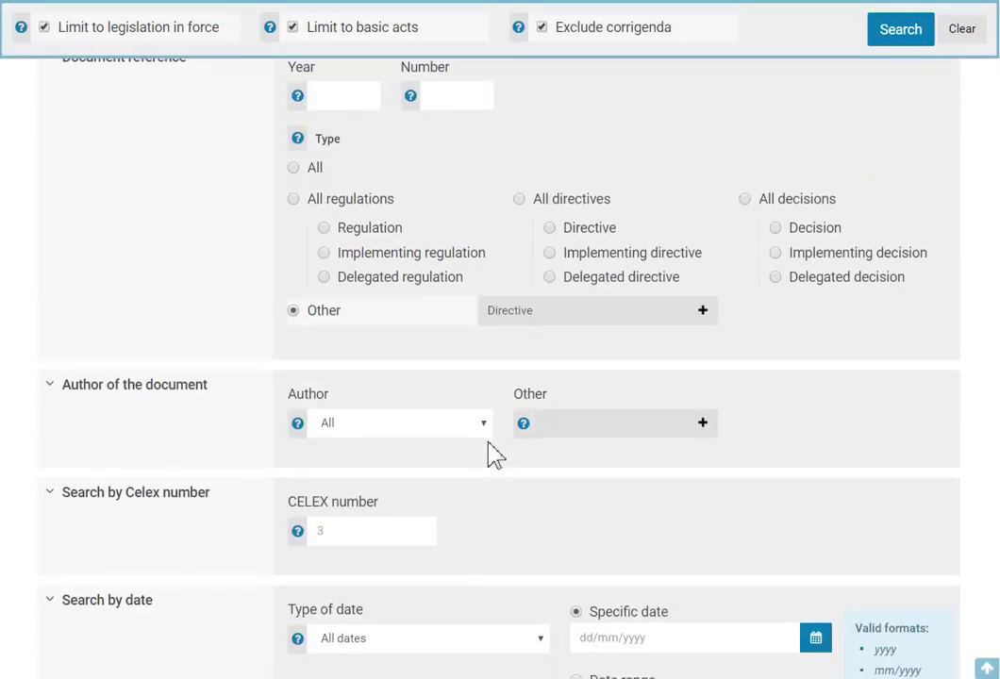
scroll(491, 455, "down", 2)
scroll(491, 455, "down", 1)
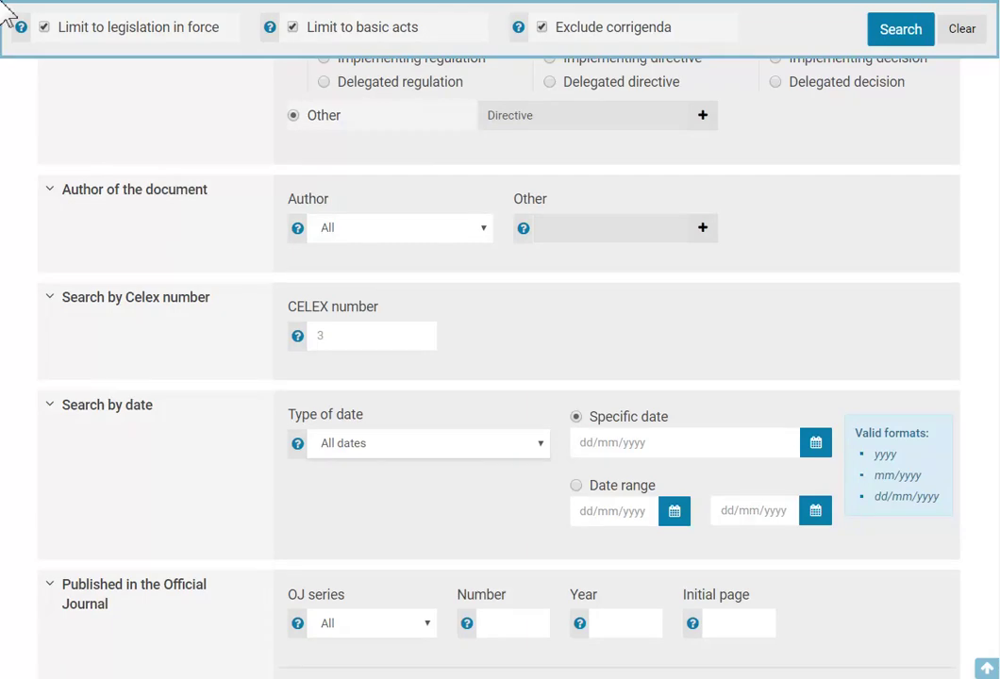
left_click(491, 447)
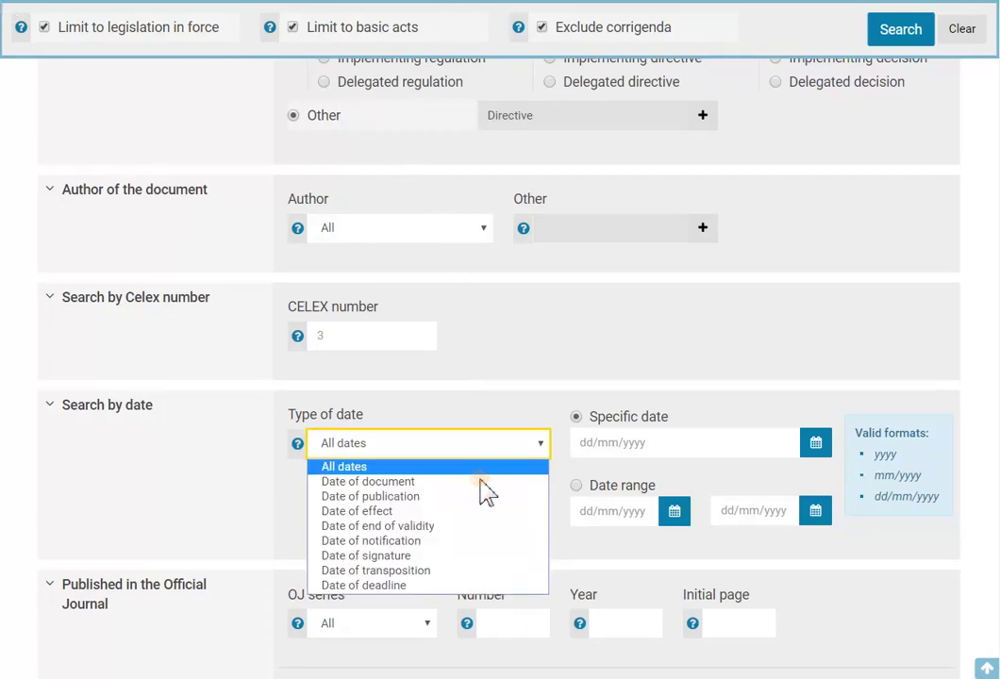
left_click(481, 482)
- Enter the date range 2015 to 2018 and rerun the search
left_click(613, 512)
type("2015")
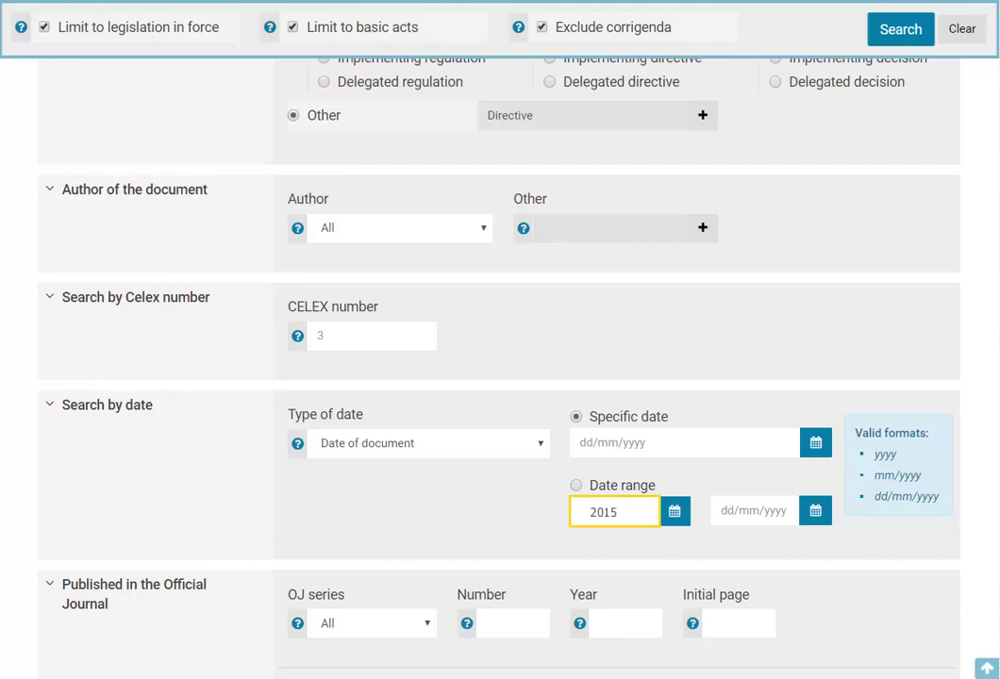
key("Tab")
key("Tab")
type("2018")
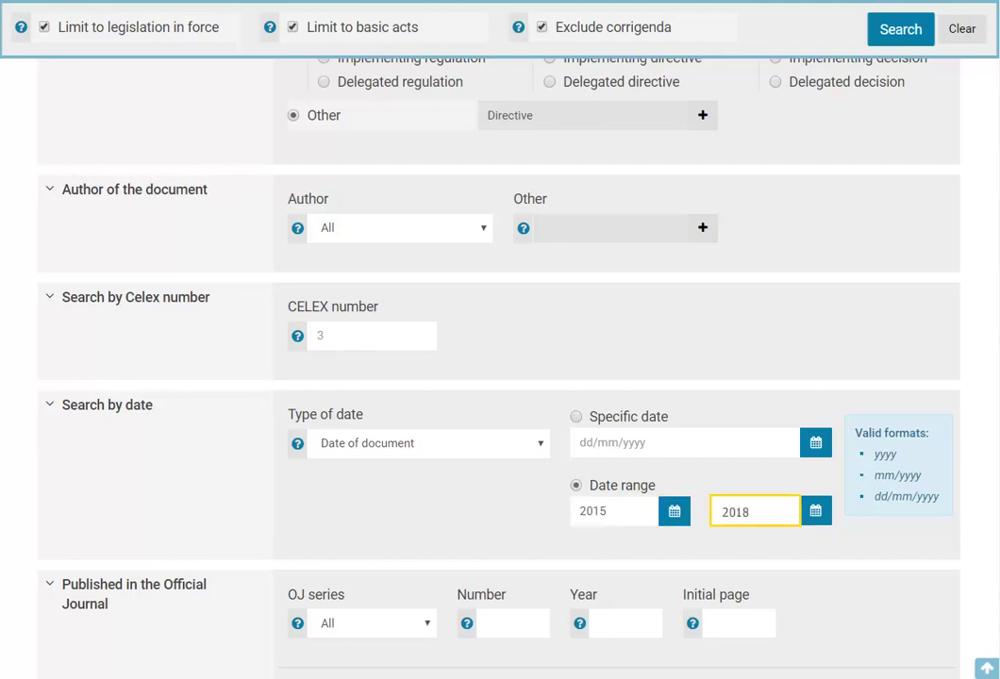
key("Return")
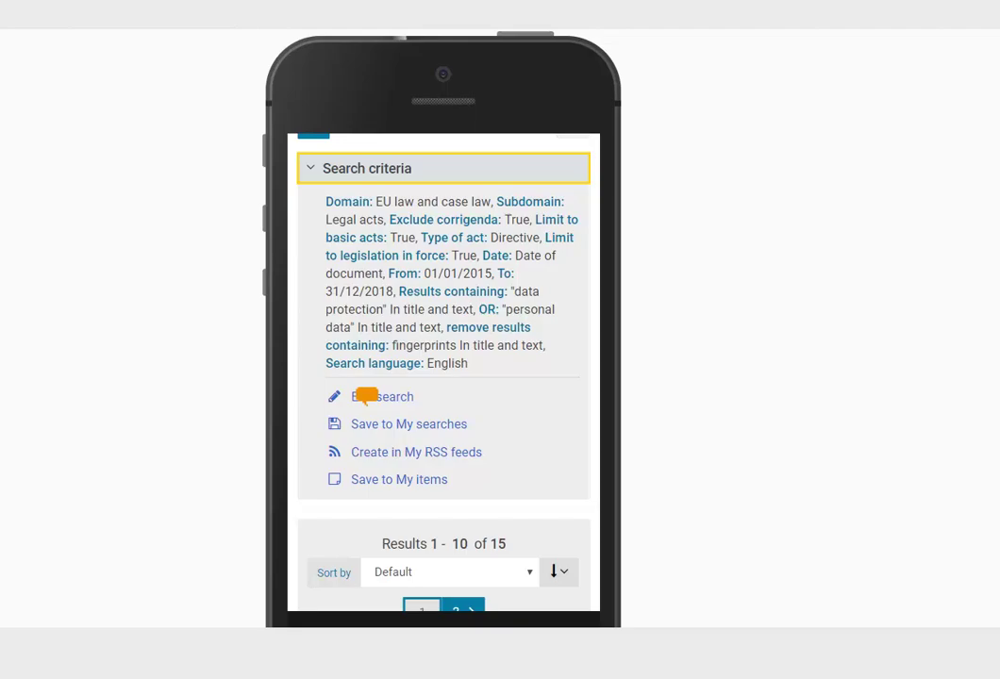
- Leave the 15-result directive search and return to the EUR-Lex home page
left_click(366, 396)
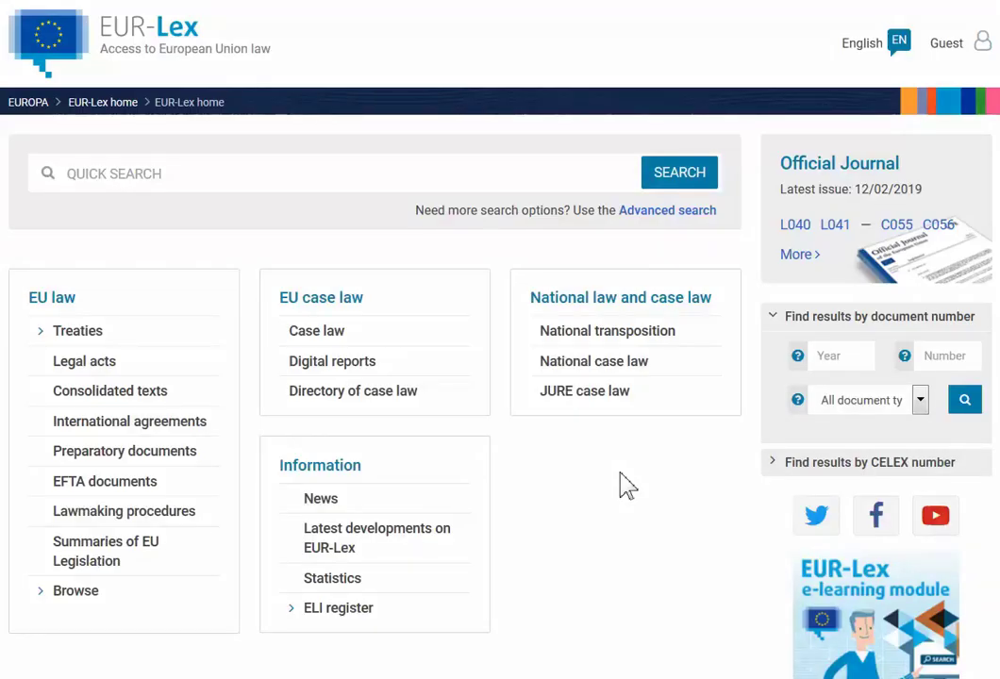
scroll(620, 482, "down", 5)
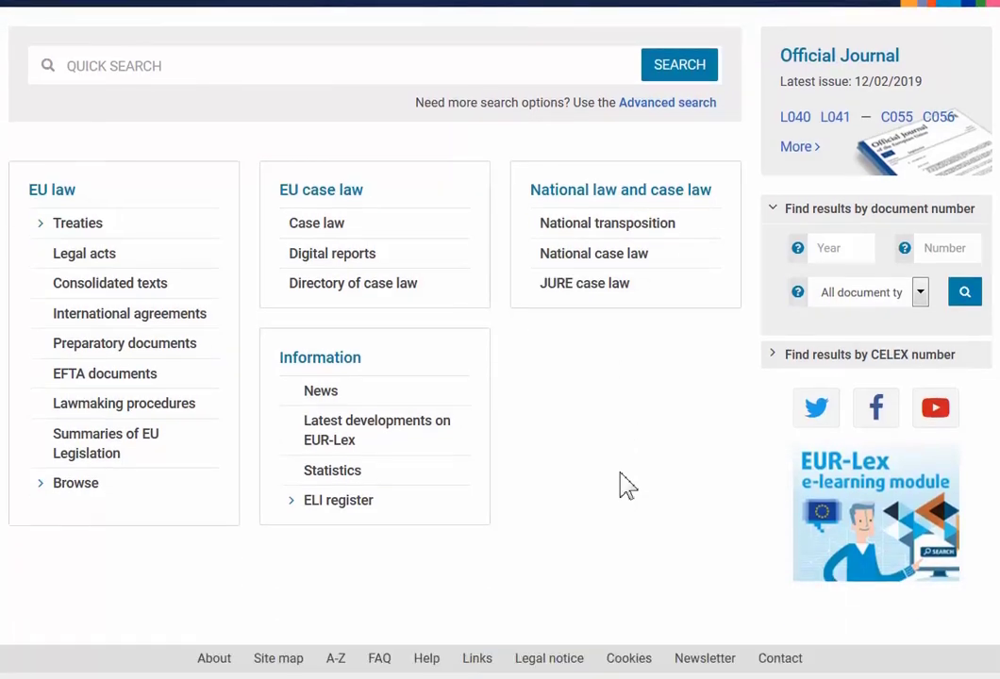